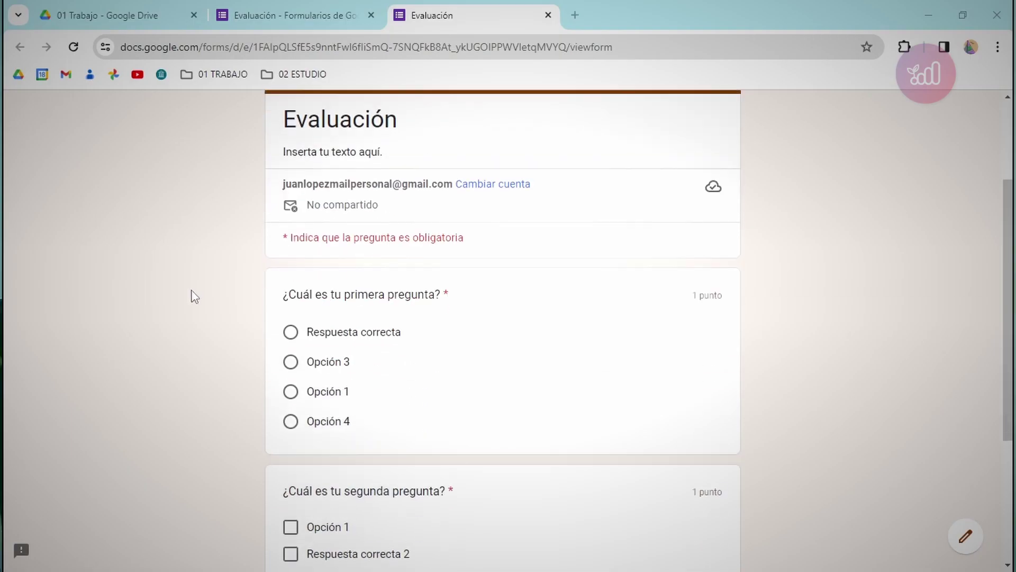
Step: Answer the Evaluación quiz with "Respuesta correcta" for the first question and "Opción 3" for the second, and submit it
scroll(192, 294, "down", 3)
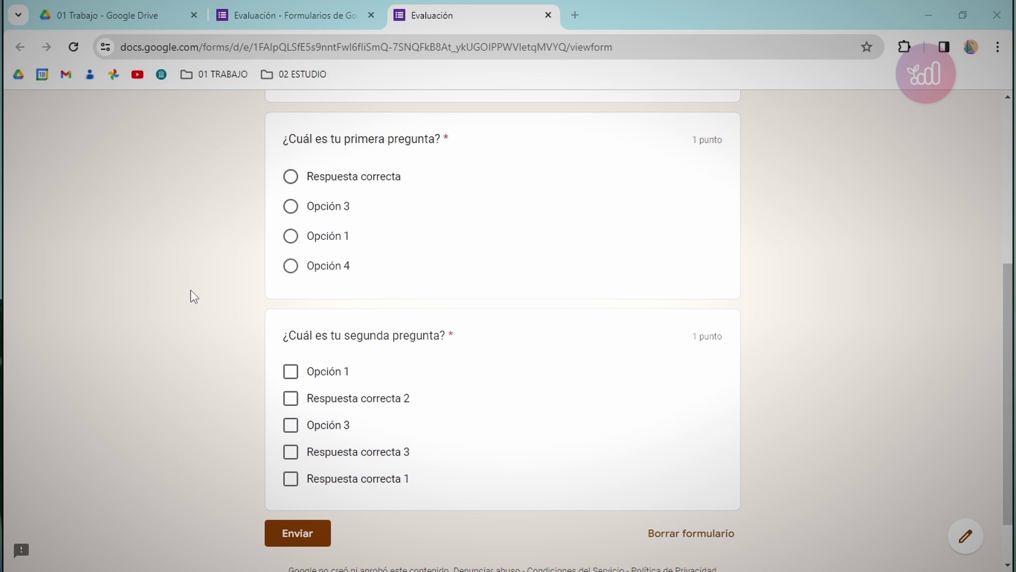
left_click(290, 179)
left_click(291, 426)
scroll(290, 430, "down", 1)
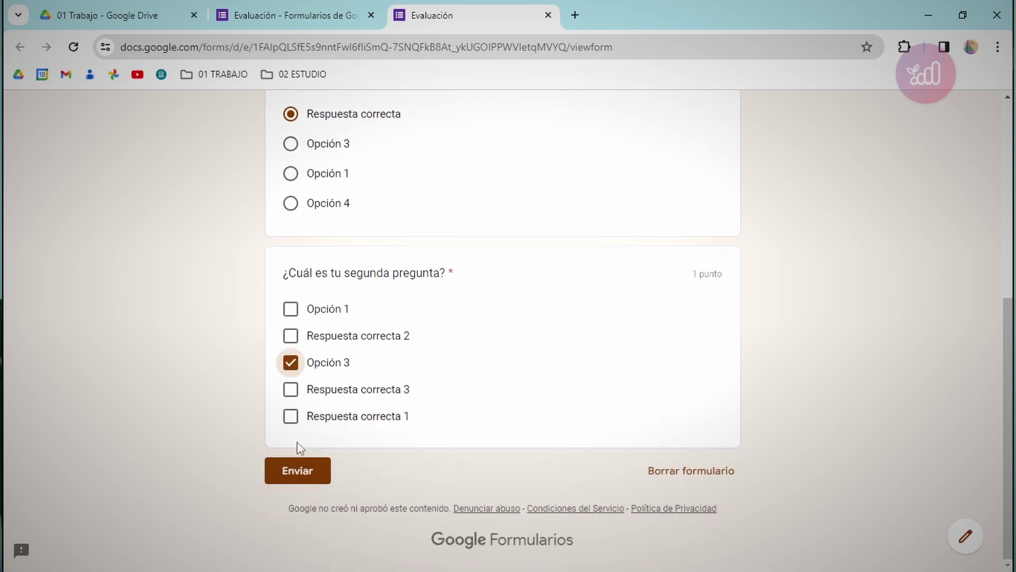
left_click(294, 472)
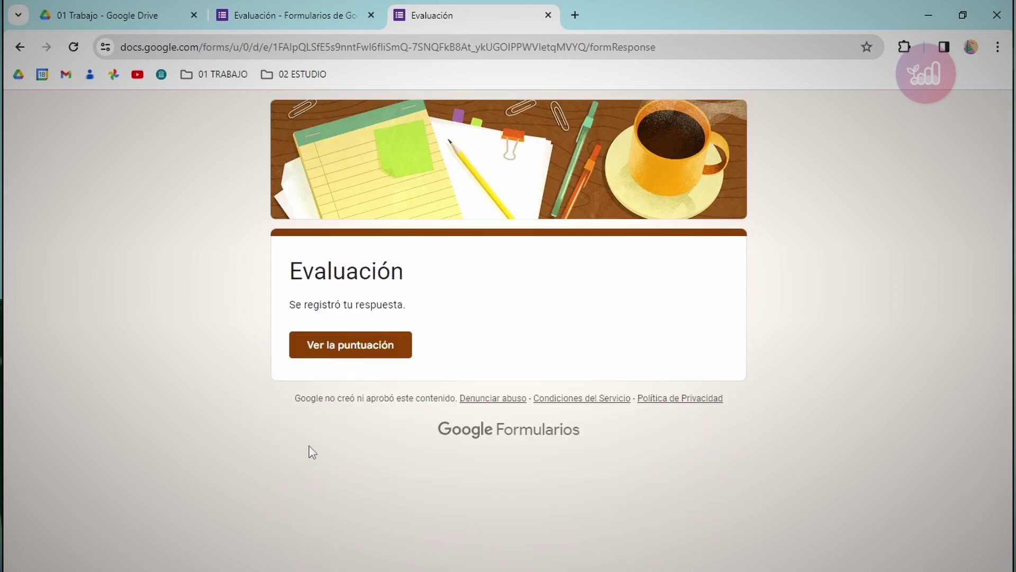
Step: View the score of the submitted quiz and review the marking of each question
left_click(339, 349)
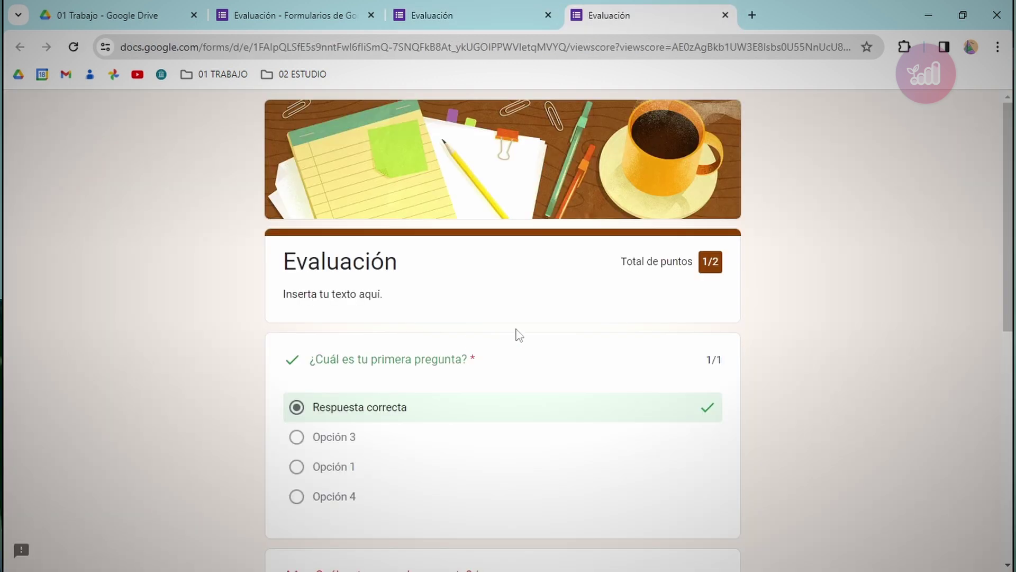
scroll(442, 377, "down", 3)
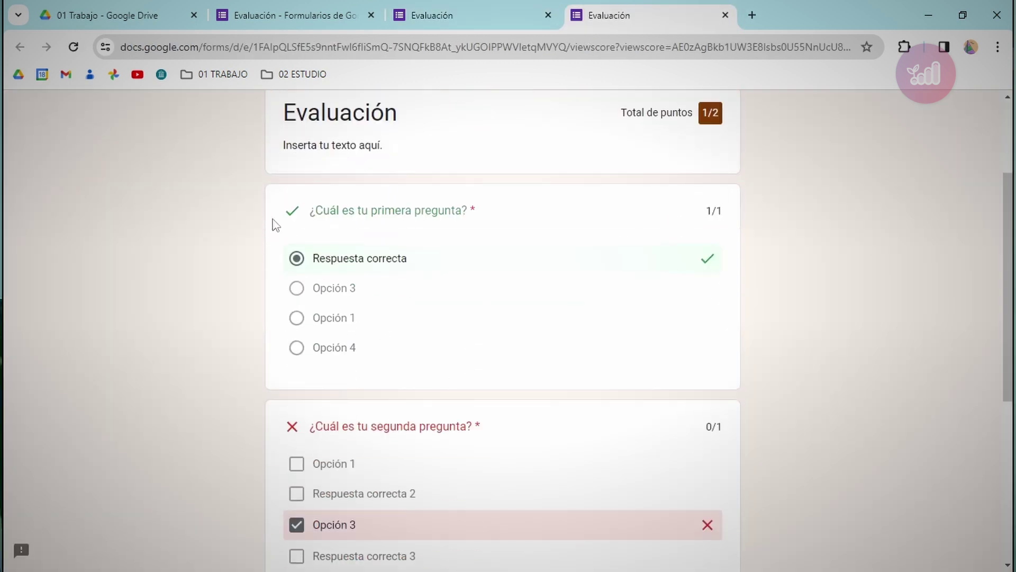
scroll(290, 355, "down", 3)
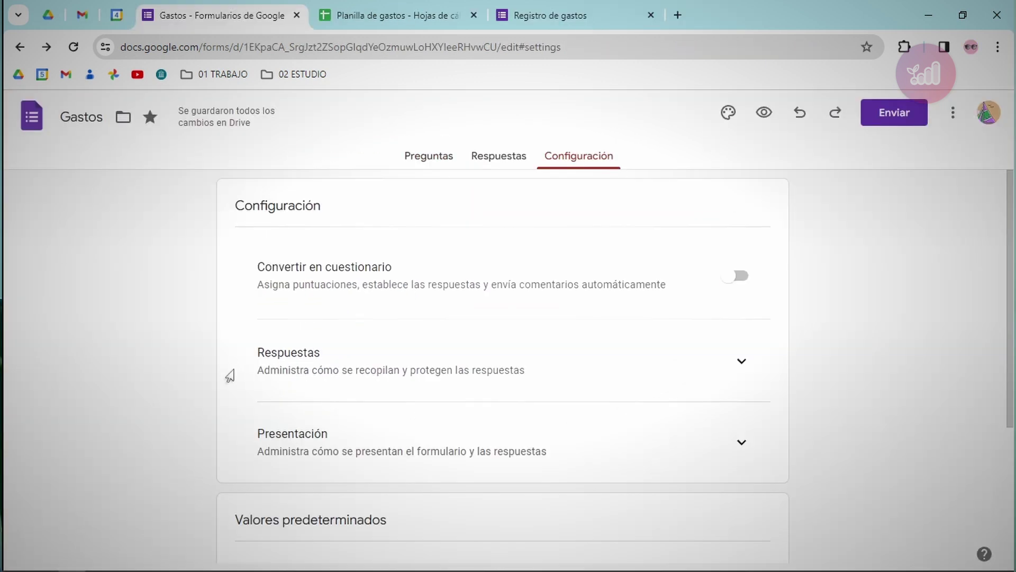
Step: In the Gastos form's response settings, set the collection of e-mail addresses to Verificada
left_click(536, 360)
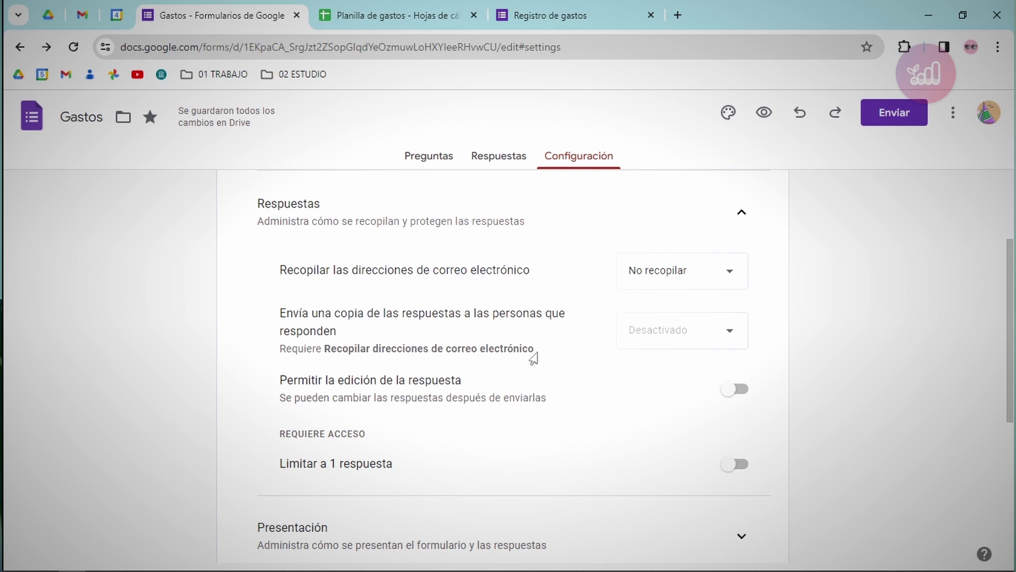
left_click(669, 278)
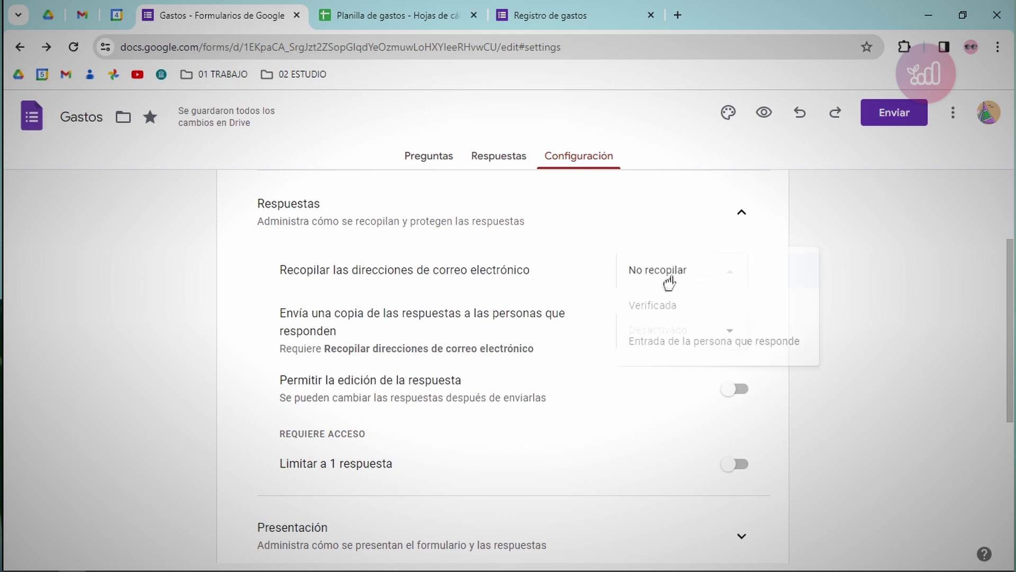
left_click(655, 316)
Step: Set the sending of response copies to Siempre and allow respondents to edit their response after submitting
left_click(654, 316)
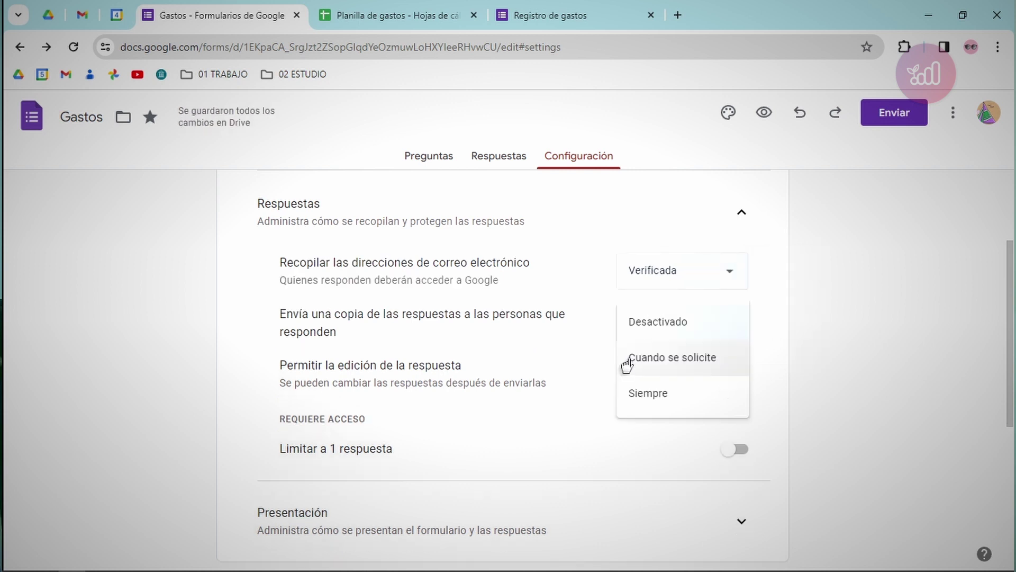
left_click(630, 405)
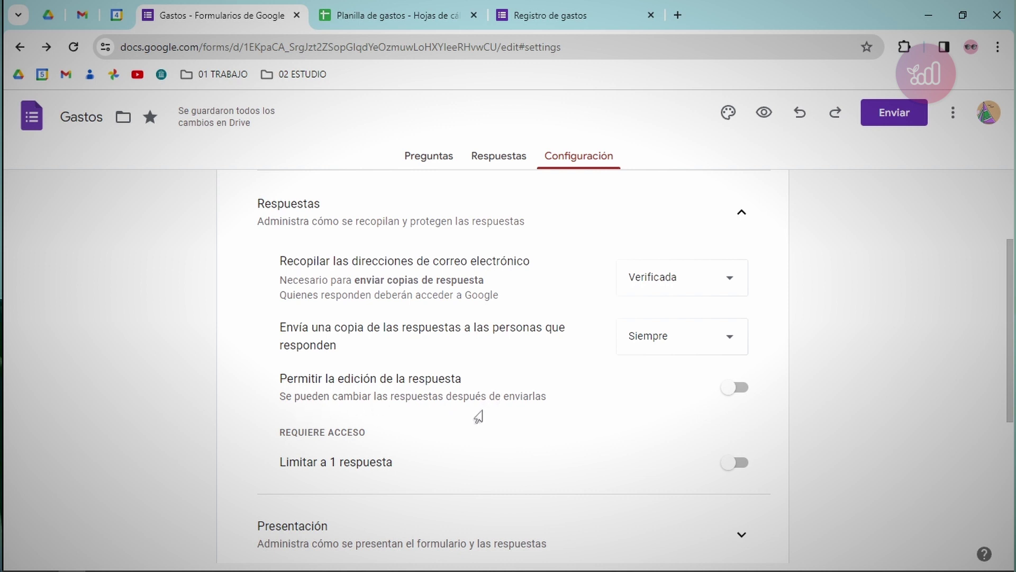
left_click(734, 389)
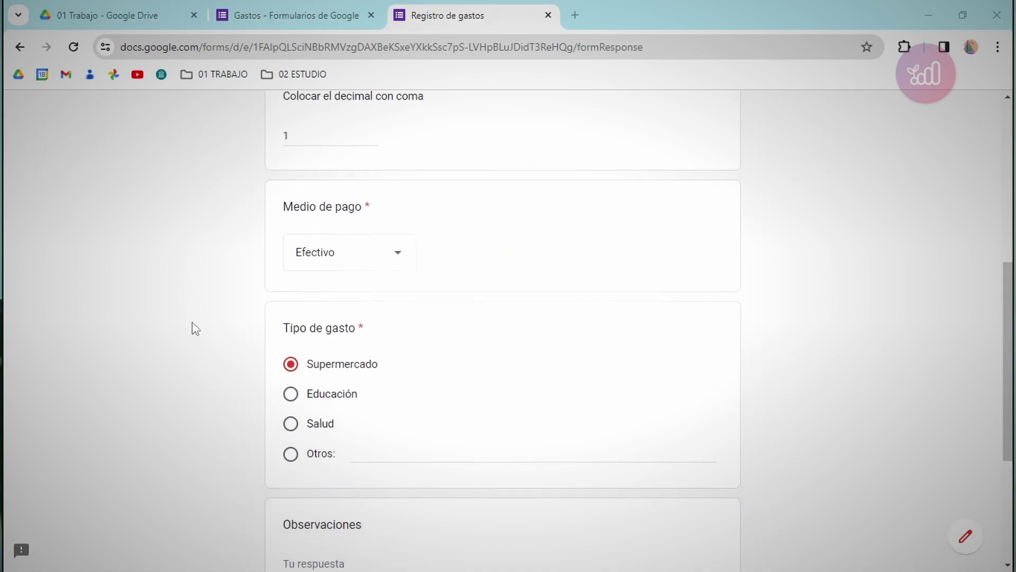
Step: Submit the completed Registro de gastos response and start another one with the account's e-mail recorded in it
scroll(190, 329, "down", 5)
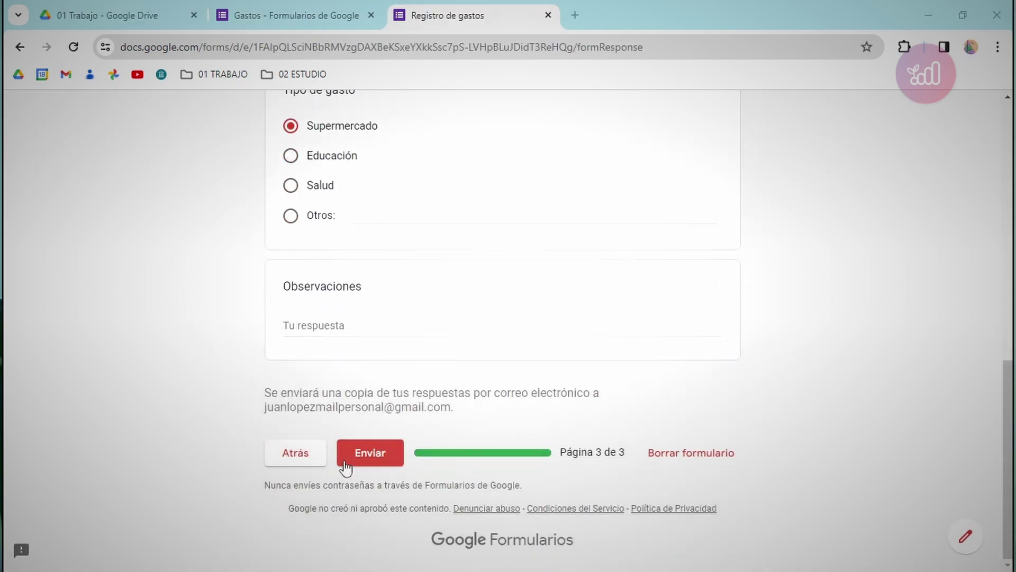
left_click(375, 459)
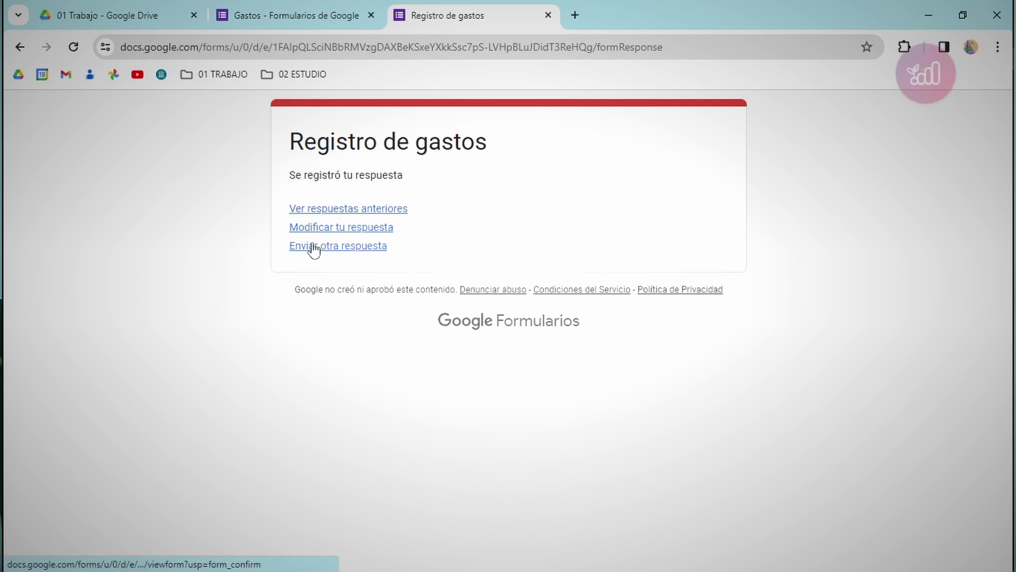
left_click(337, 248)
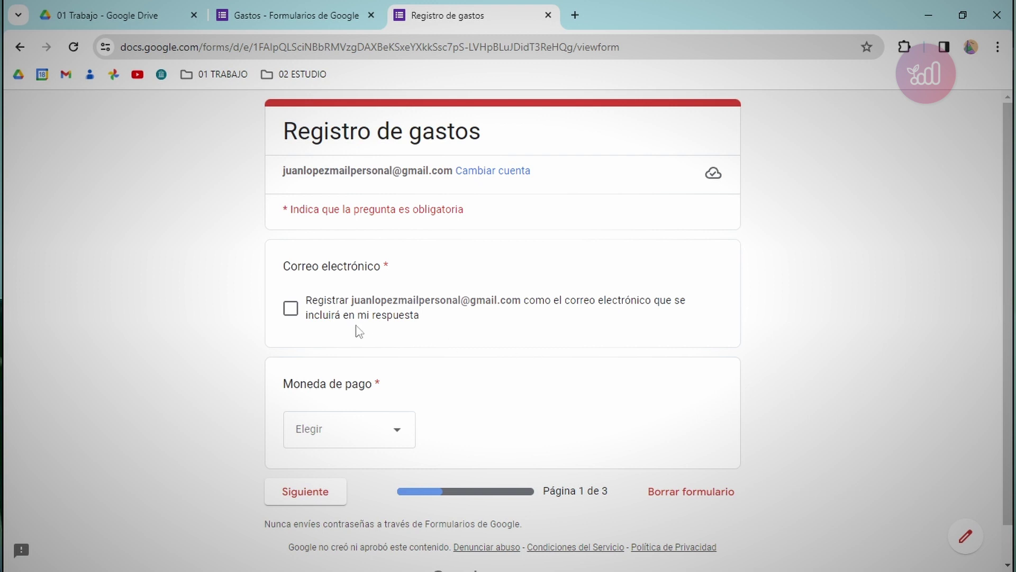
left_click(290, 312)
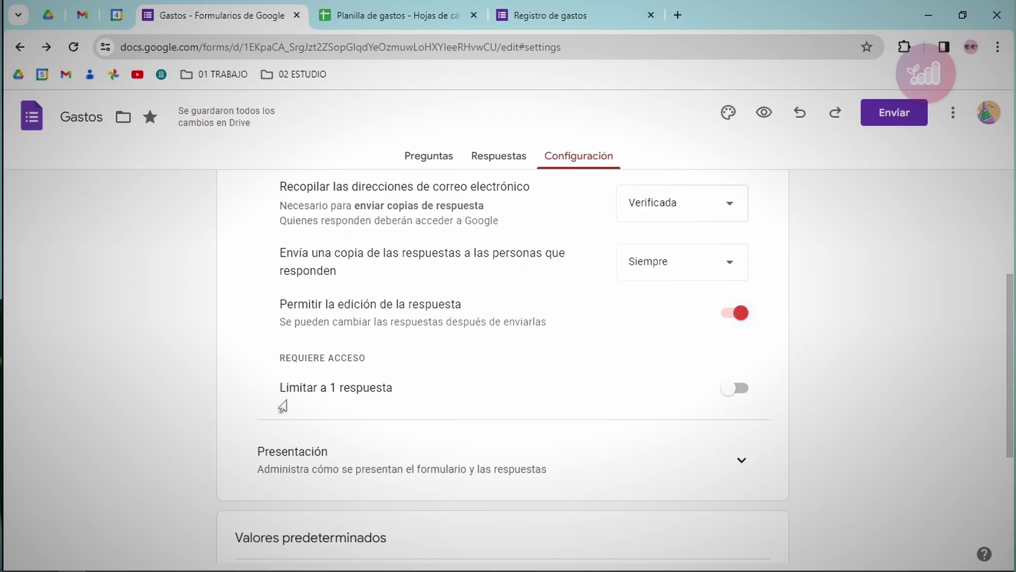
Step: Limit the Gastos form to 1 response per person in its response settings
left_click(726, 391)
scroll(561, 272, "down", 3)
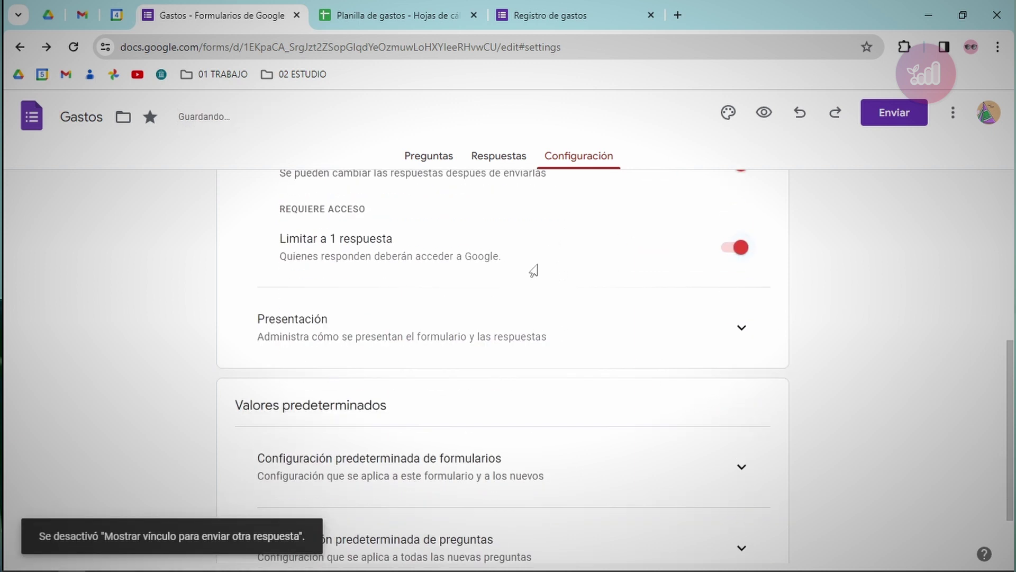
scroll(534, 270, "up", 2)
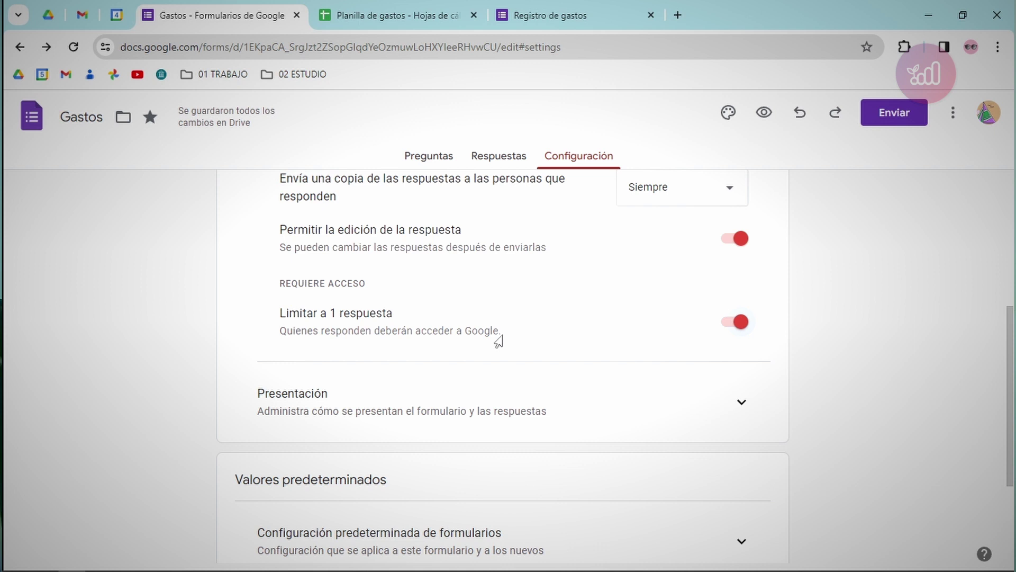
Step: Expand the Presentación settings and turn on the progress bar for the form
scroll(257, 360, "down", 2)
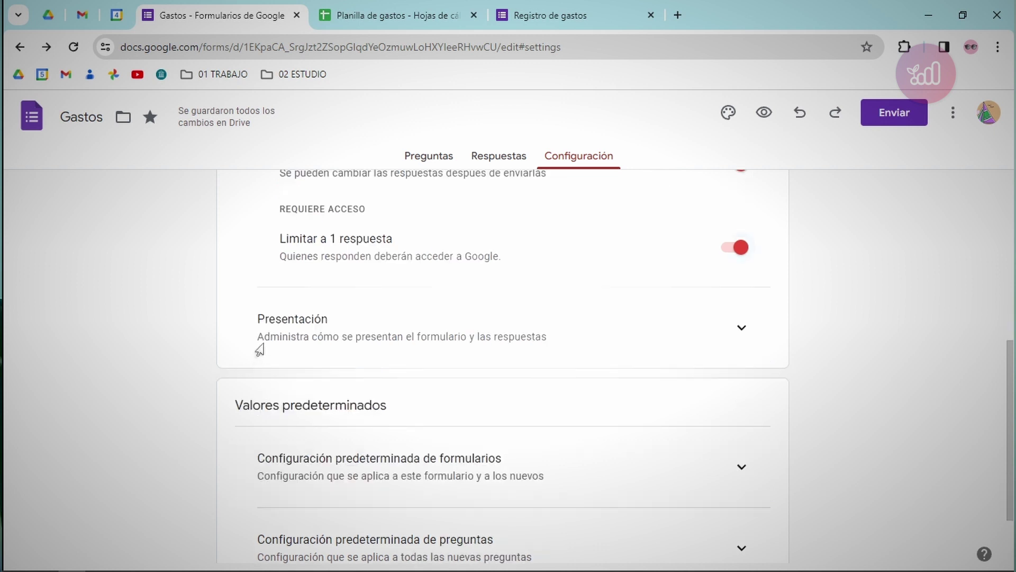
left_click(740, 335)
scroll(574, 312, "down", 3)
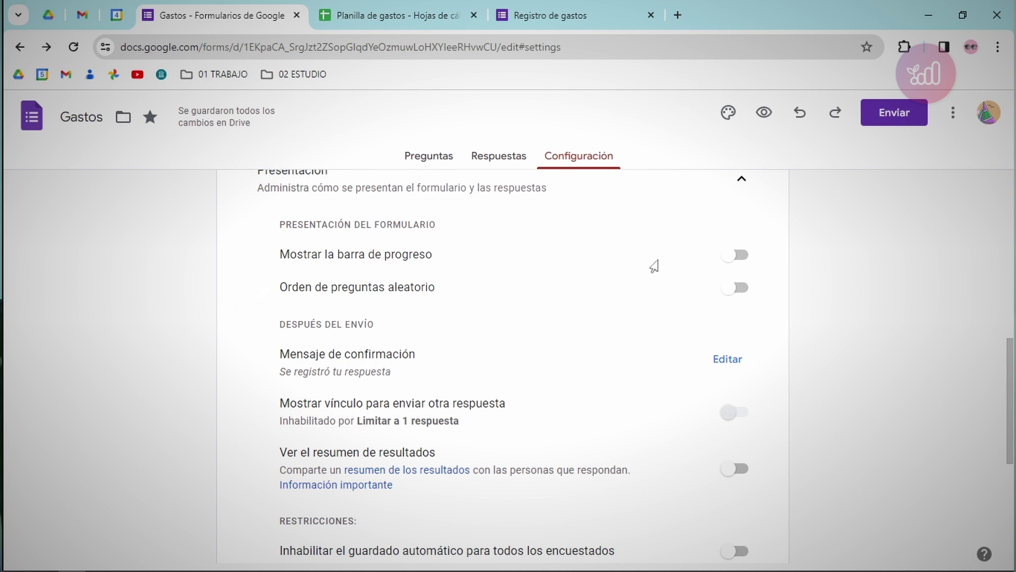
left_click(726, 263)
Step: Highlight the confirmation message text shown after submission and open that message for editing
scroll(475, 322, "down", 1)
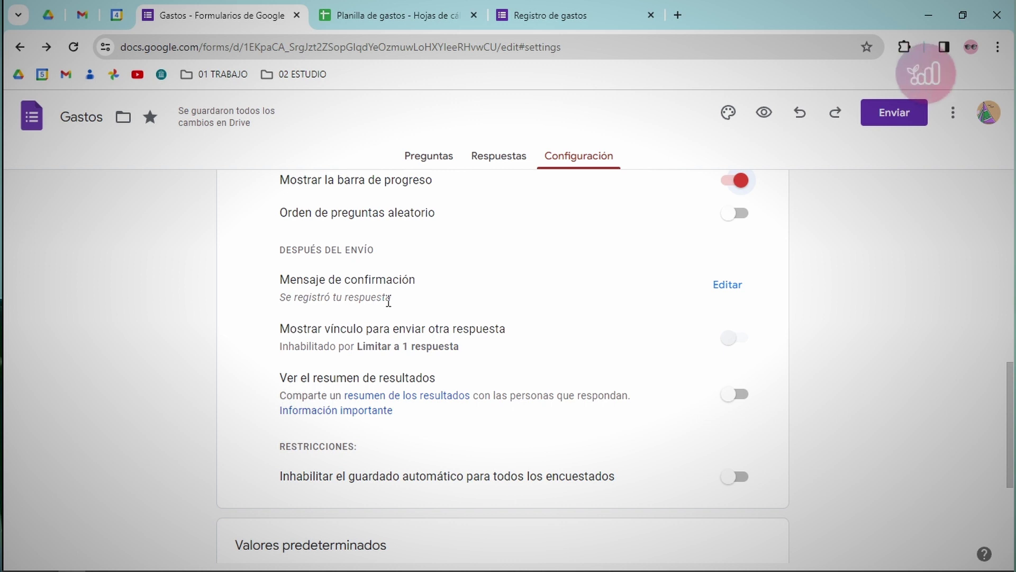
left_click_drag(389, 300, 280, 298)
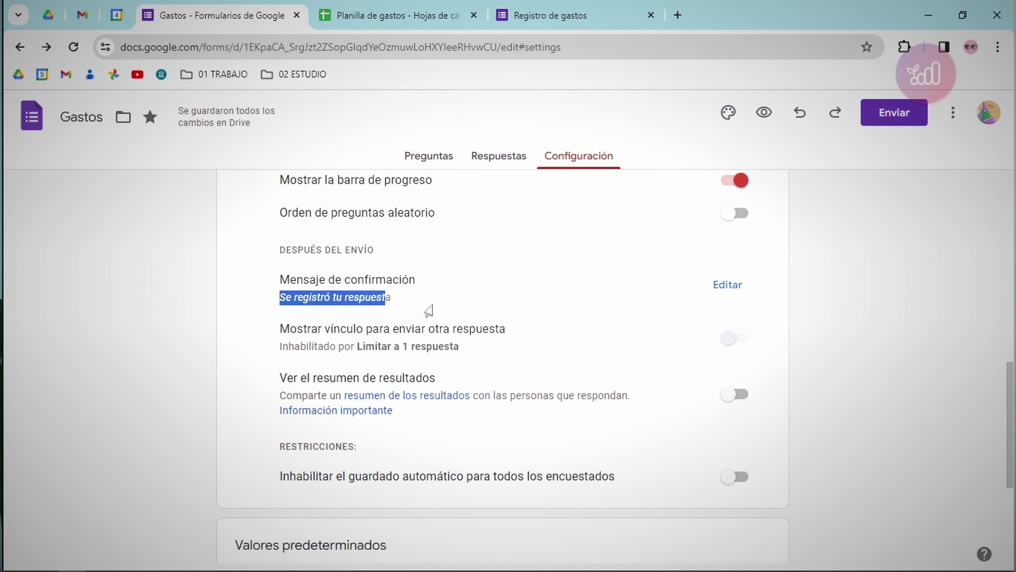
left_click_drag(391, 300, 278, 299)
left_click(715, 289)
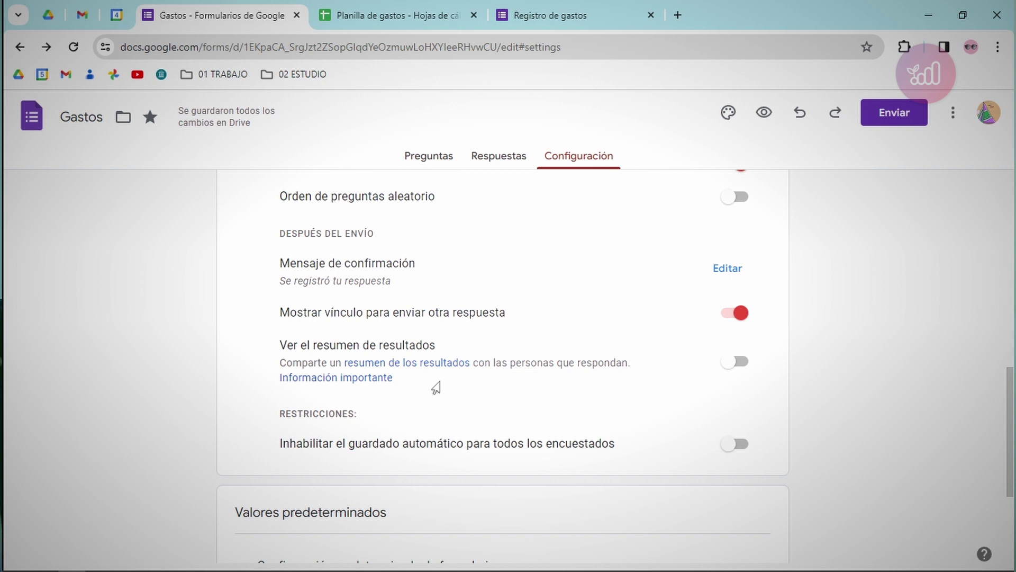
Step: Turn on sharing the results summary with respondents and highlight the option that disables autosave for all respondents
left_click(718, 376)
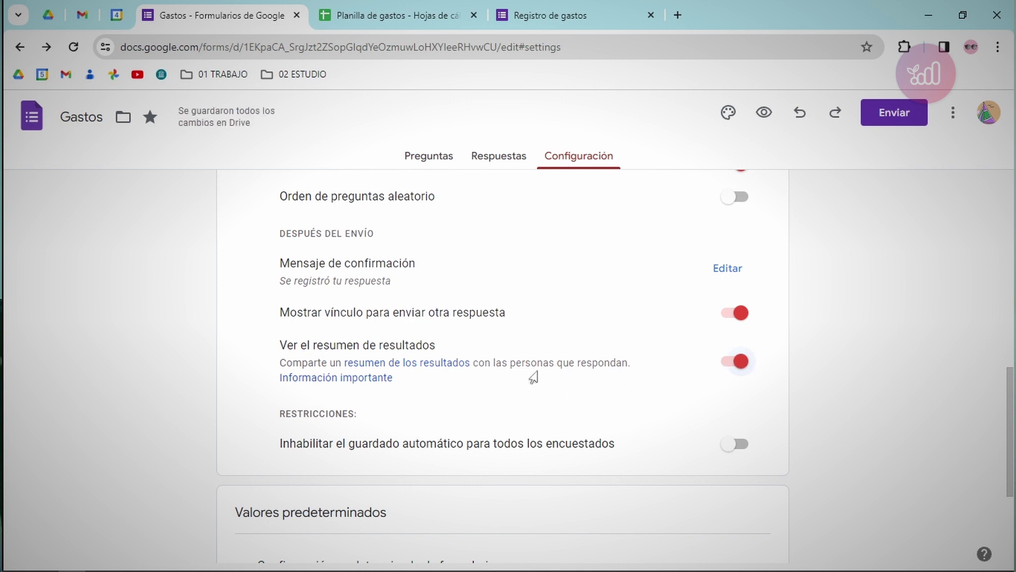
scroll(533, 378, "down", 3)
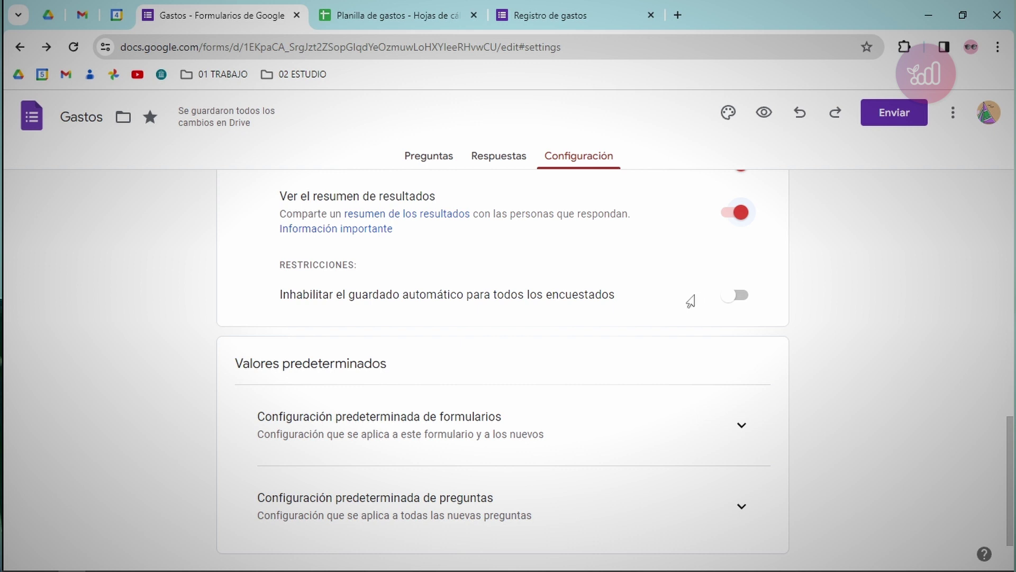
left_click_drag(615, 297, 260, 313)
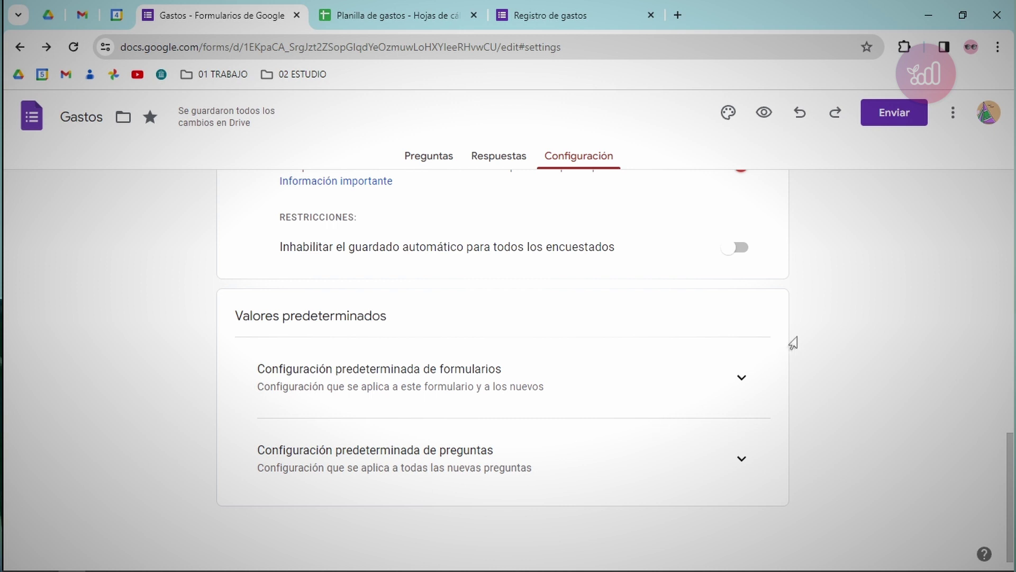
Step: In the default form settings, set the default collection of e-mail addresses to Verificada
left_click(742, 377)
scroll(752, 360, "down", 2)
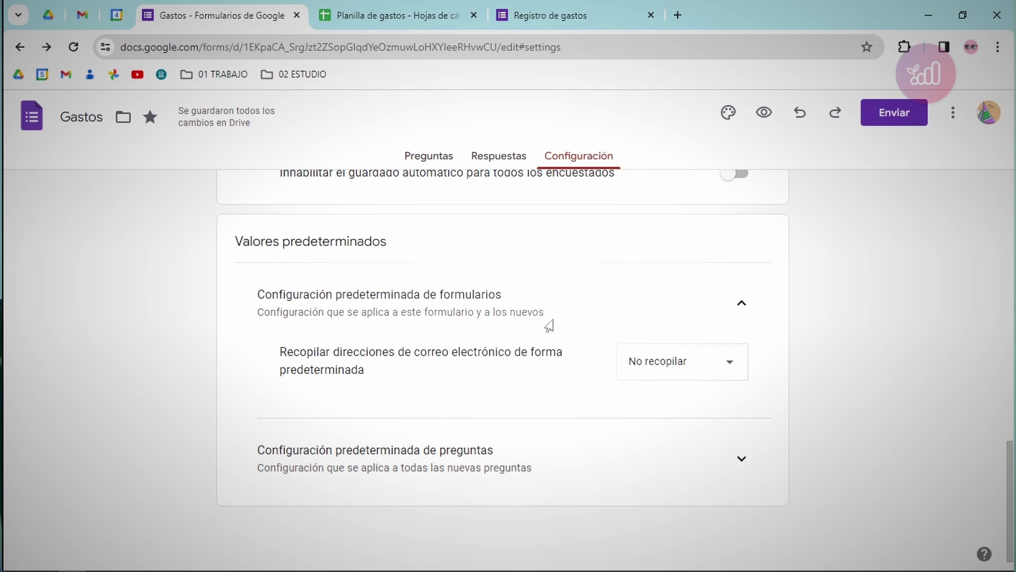
left_click(646, 365)
left_click(656, 389)
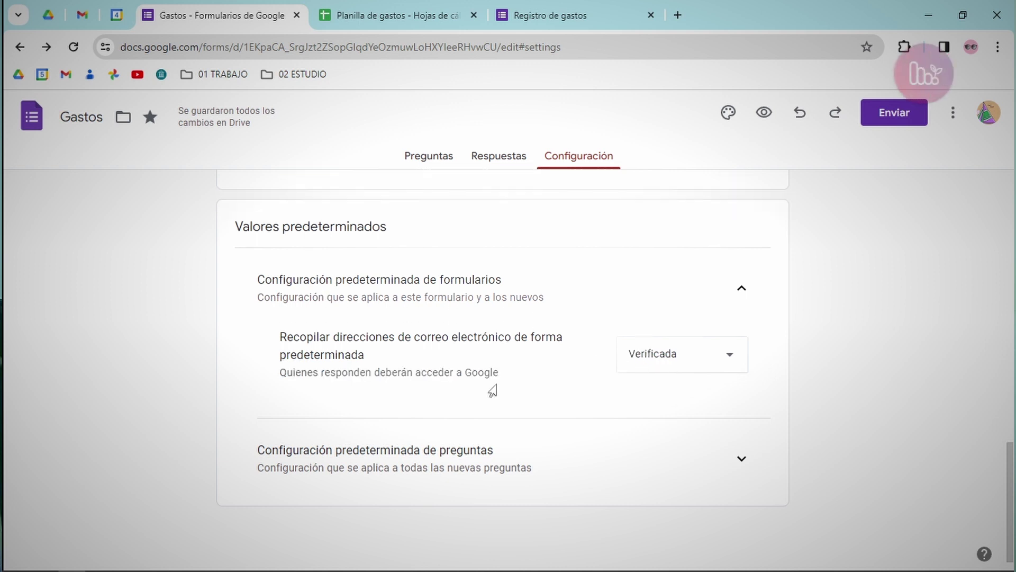